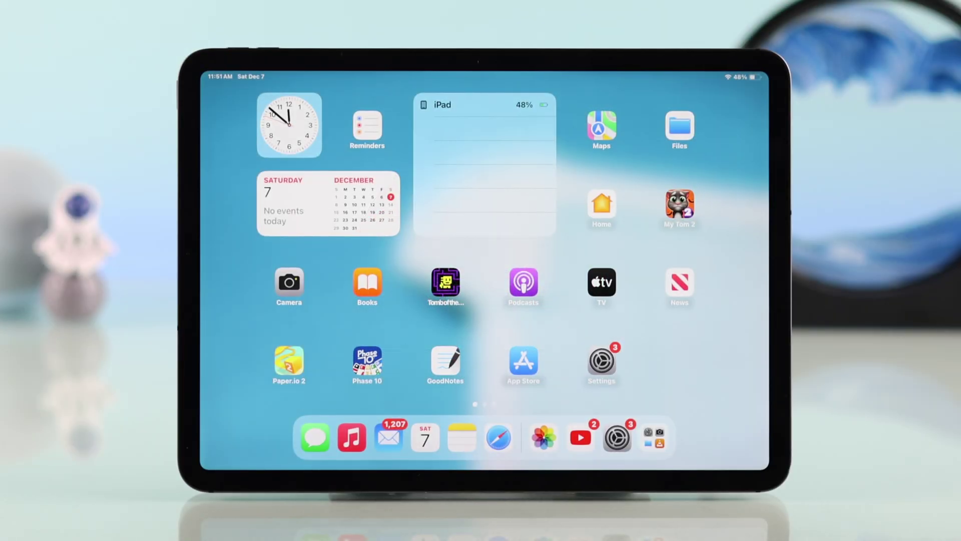
# Open Settings and go to the Screen Time page with its Restrictions options.
pyautogui.click(602, 361)
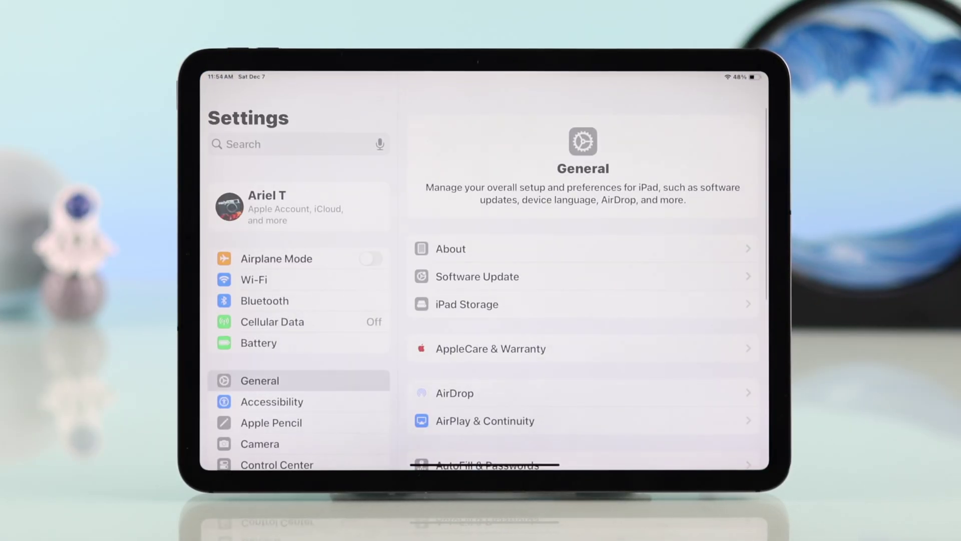
pyautogui.scroll(-8, 338, 338)
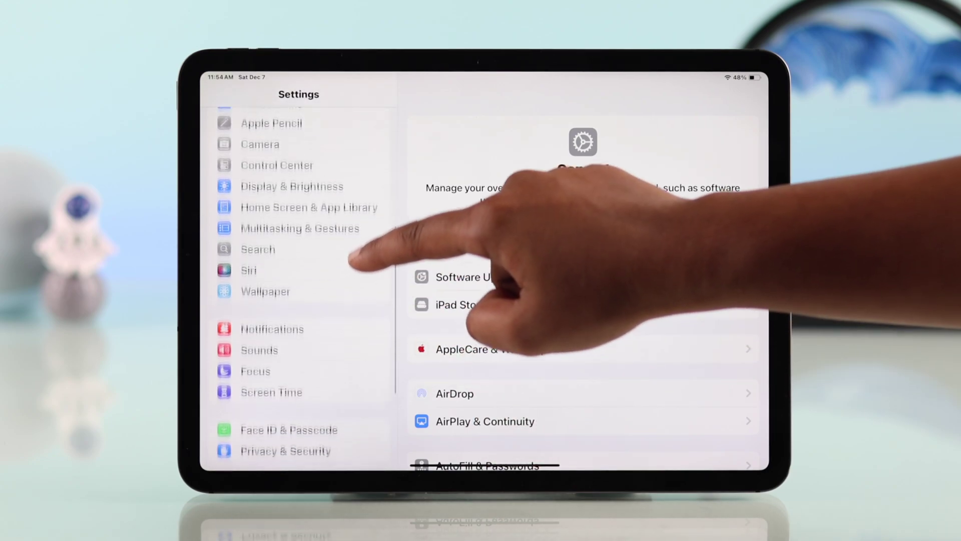
pyautogui.click(271, 290)
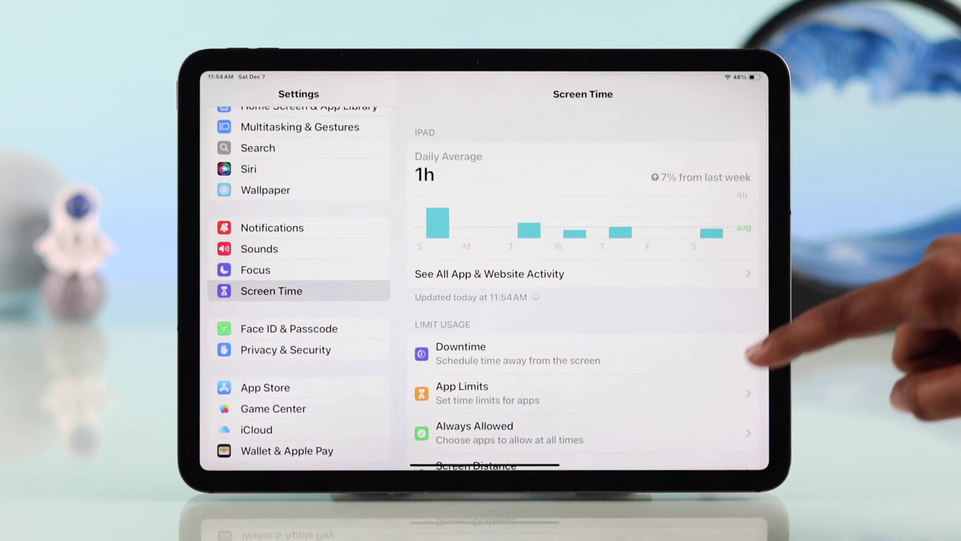
pyautogui.scroll(-3, 585, 338)
pyautogui.scroll(-5, 586, 338)
pyautogui.scroll(-3, 586, 338)
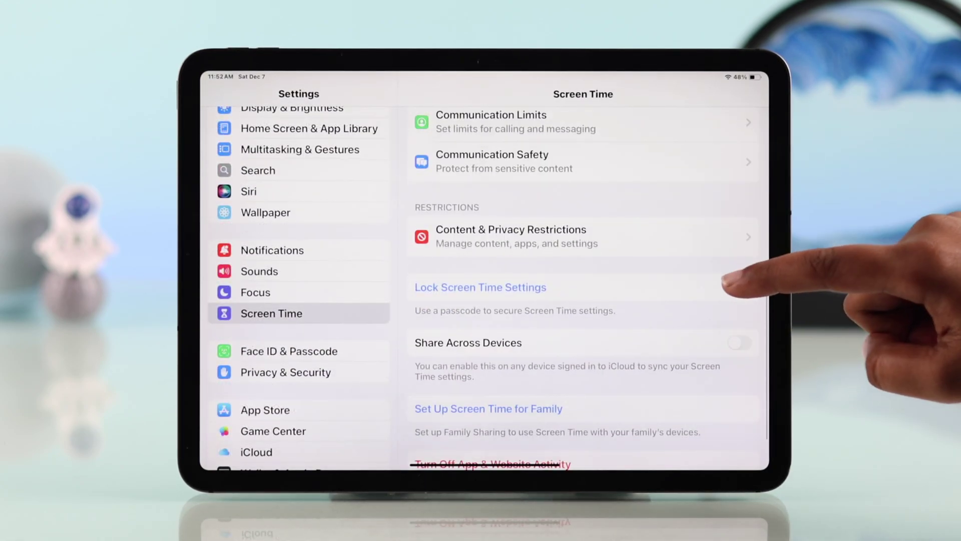
# Create and confirm a four-digit Screen Time passcode under Lock Screen Time Settings.
pyautogui.click(525, 287)
pyautogui.click(435, 289)
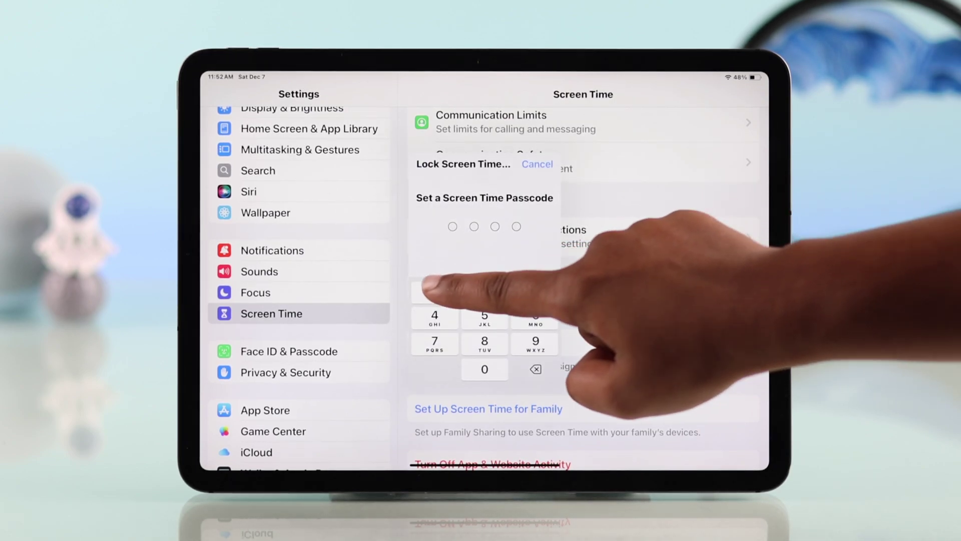
pyautogui.click(485, 289)
pyautogui.click(511, 292)
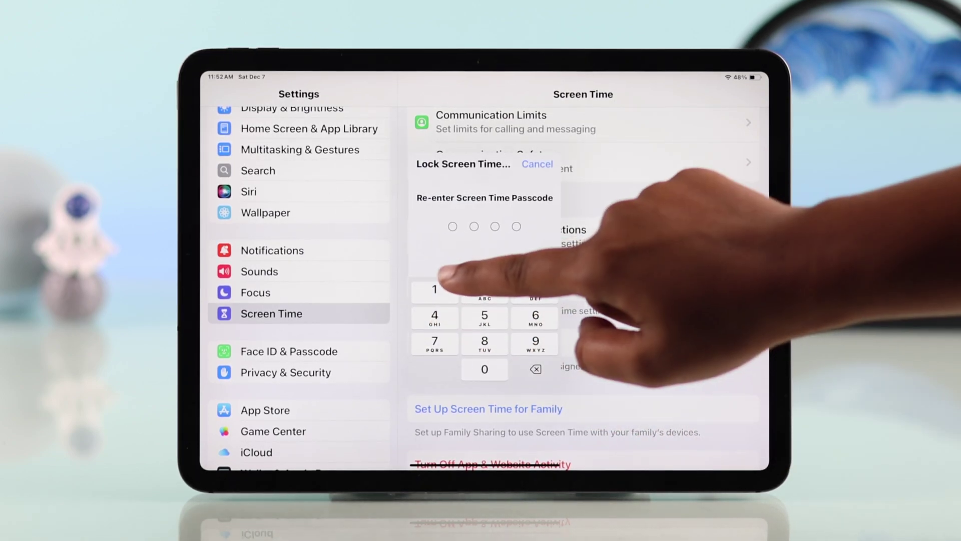
pyautogui.click(434, 290)
pyautogui.click(485, 289)
pyautogui.click(535, 289)
pyautogui.click(435, 315)
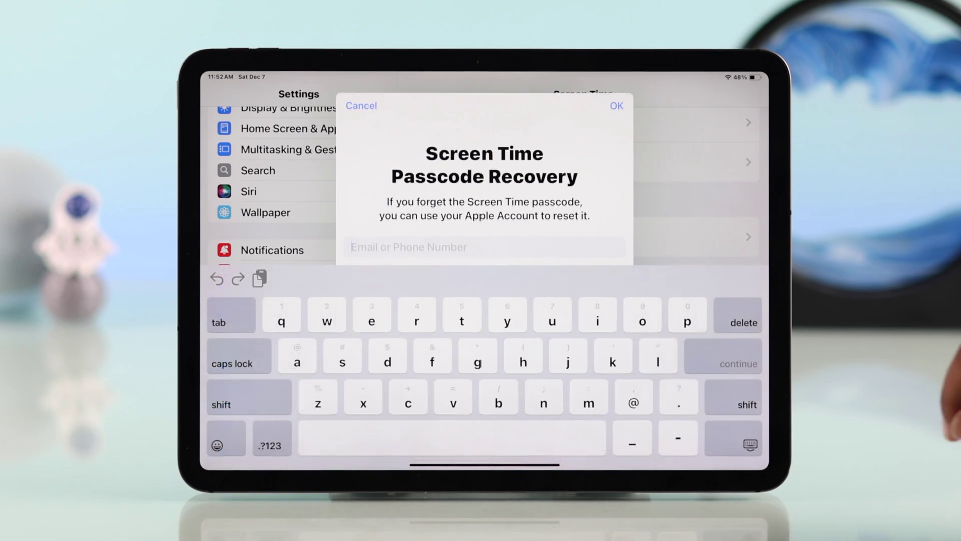
# Decline Passcode Recovery and skip adding an Apple Account.
pyautogui.click(750, 443)
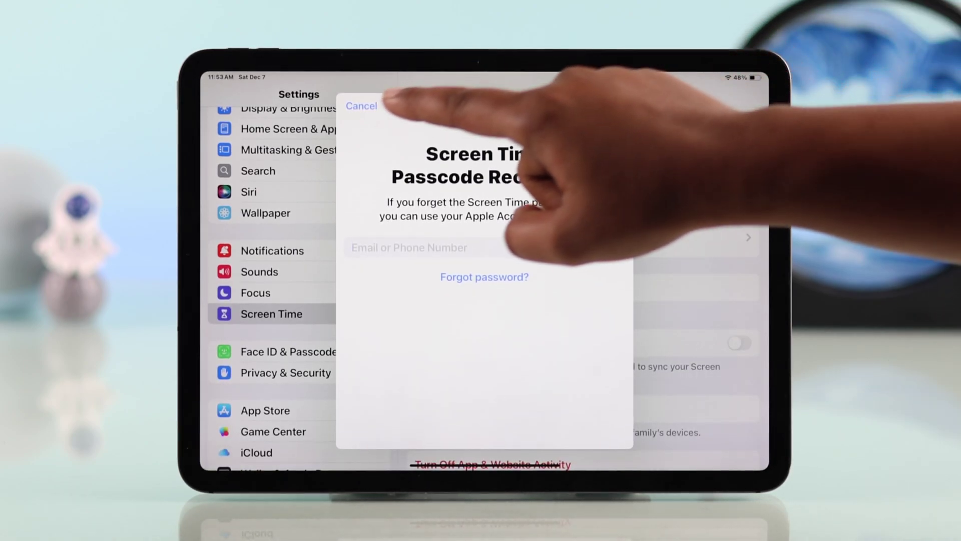
pyautogui.click(360, 105)
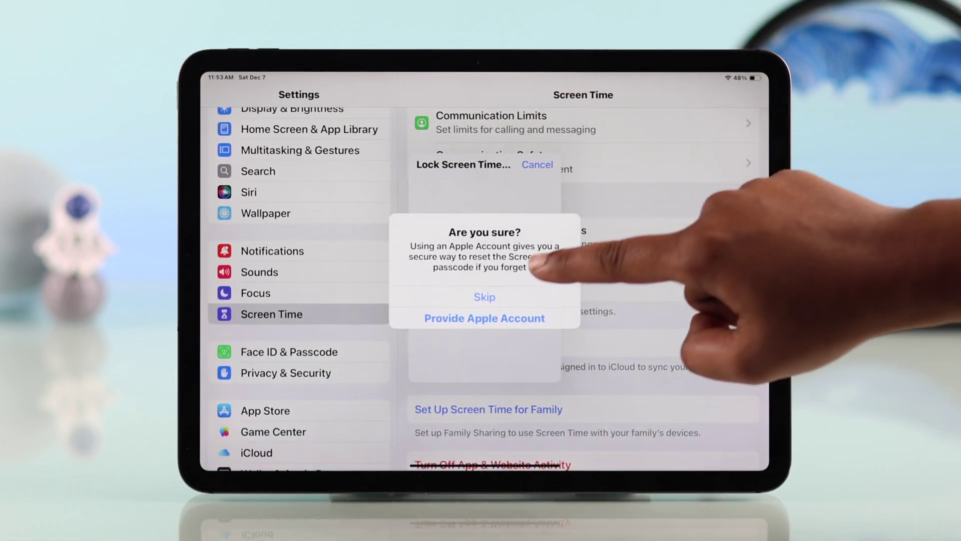
pyautogui.click(485, 297)
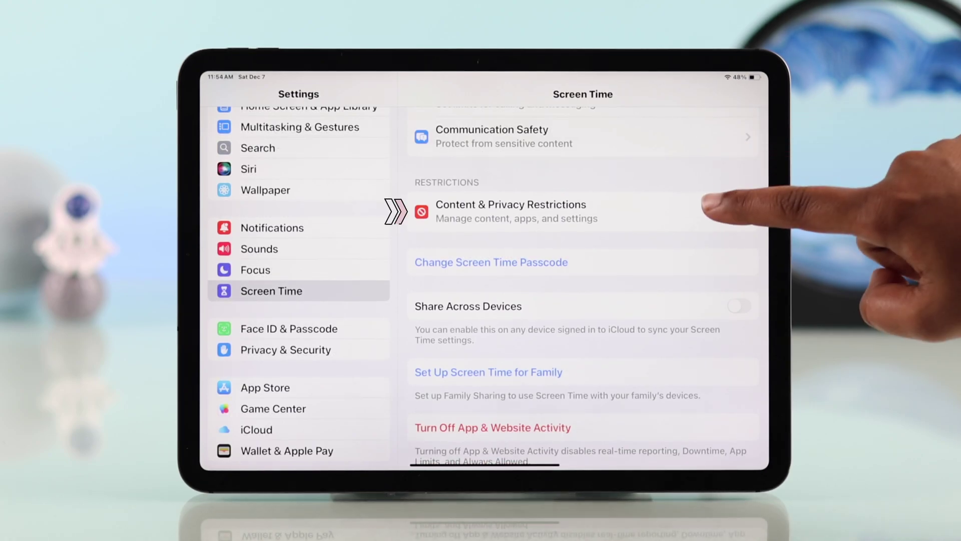
# Switch on Content & Privacy Restrictions, confirming with the Screen Time passcode.
pyautogui.click(525, 204)
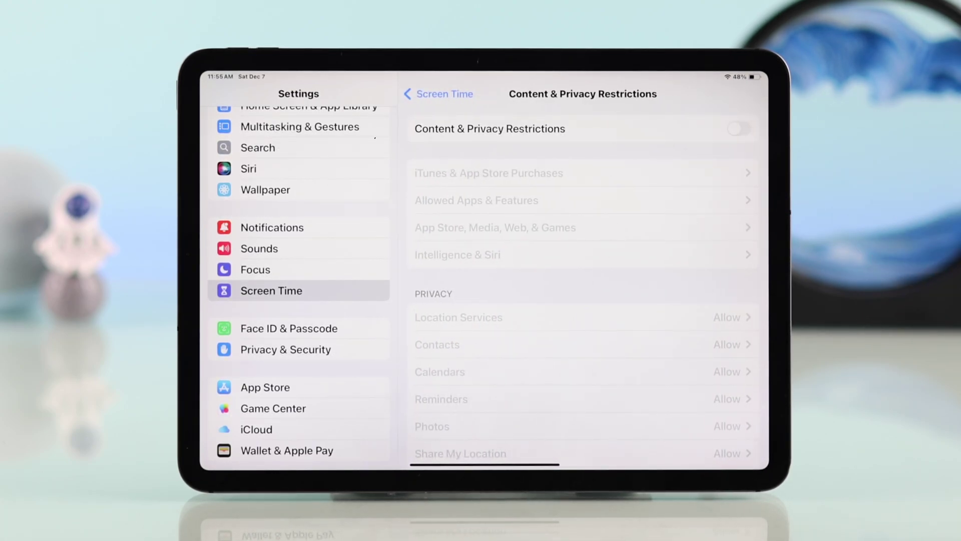
pyautogui.click(740, 128)
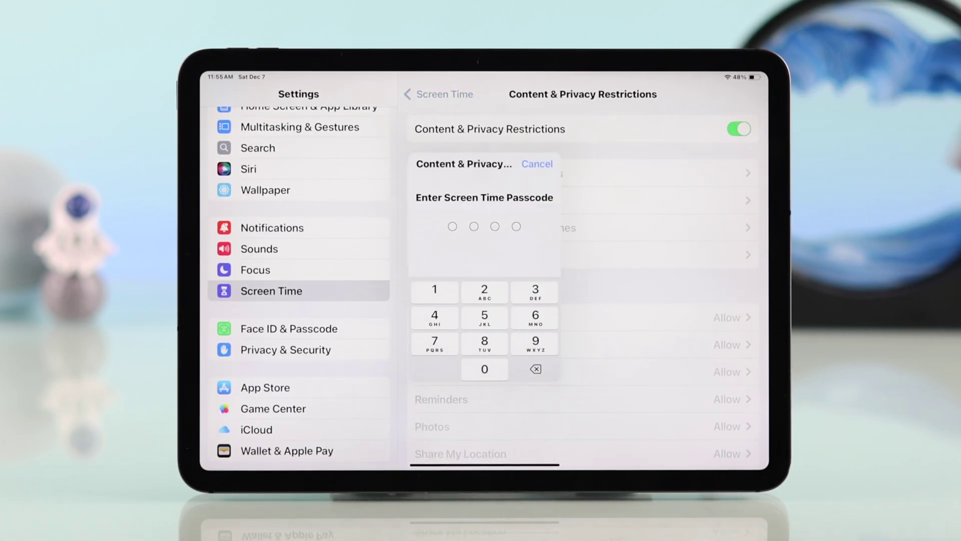
pyautogui.click(435, 289)
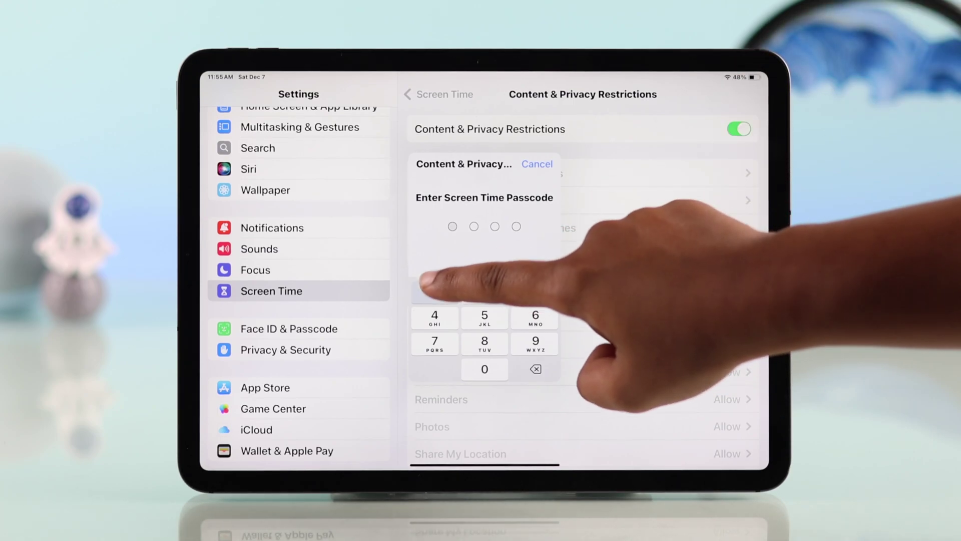
pyautogui.click(435, 315)
pyautogui.click(435, 314)
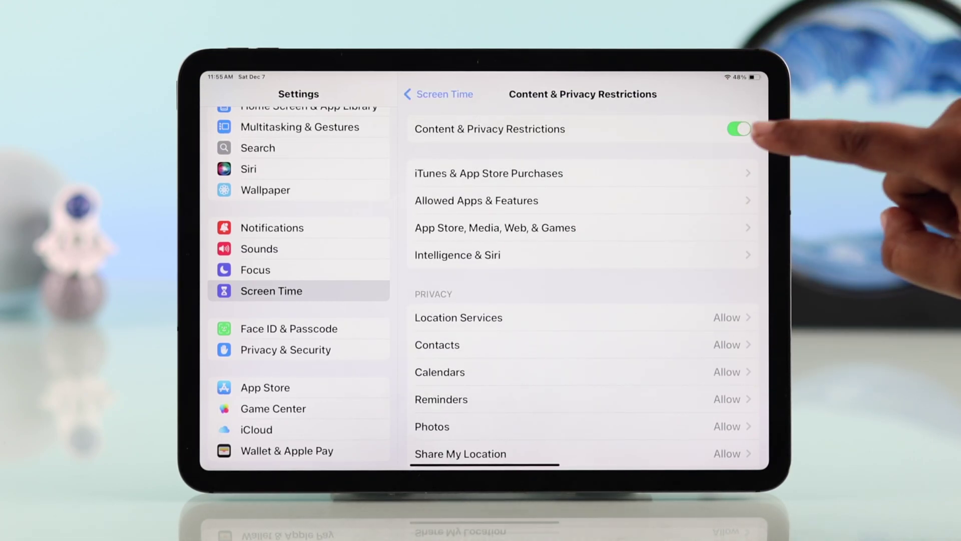
# Set iTunes & App Store Purchases > Installing Apps to Don't Allow.
pyautogui.click(739, 174)
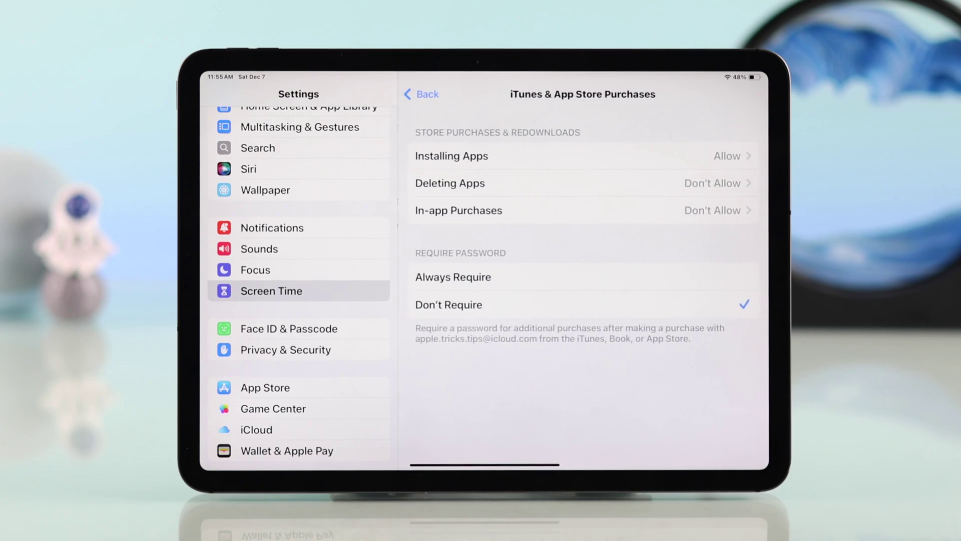
pyautogui.click(732, 156)
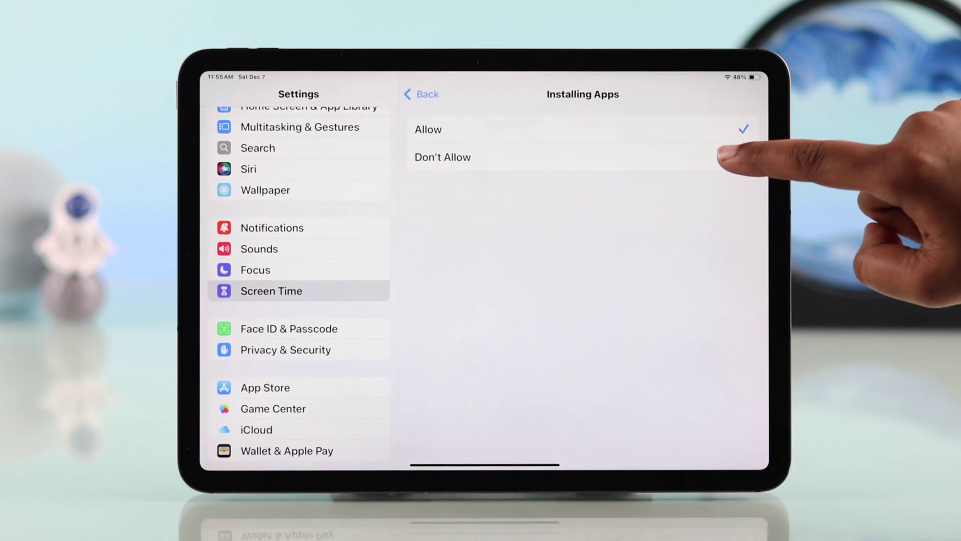
pyautogui.click(733, 157)
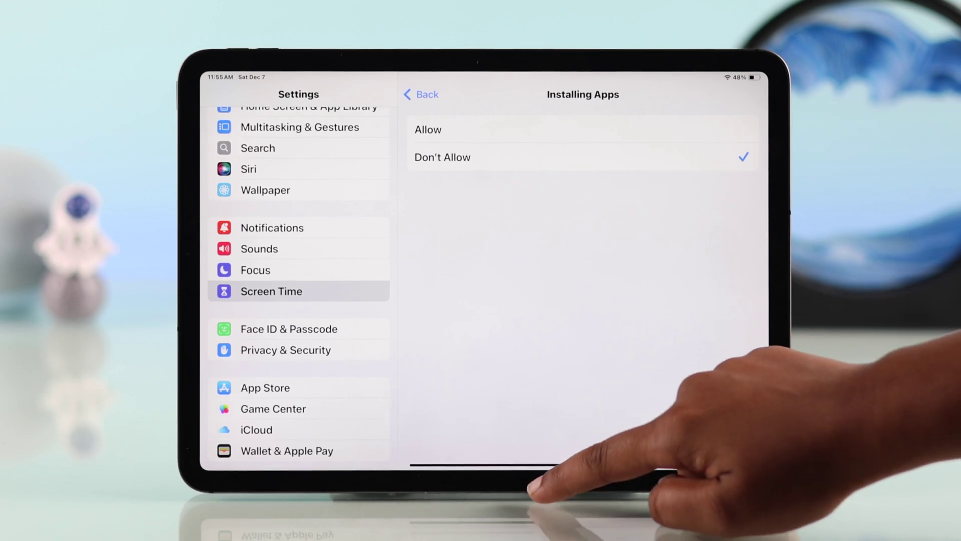
# Reopen Settings to confirm changing Installing Apps needs the passcode, then return home.
pyautogui.moveTo(484, 464); pyautogui.dragTo(485, 225)
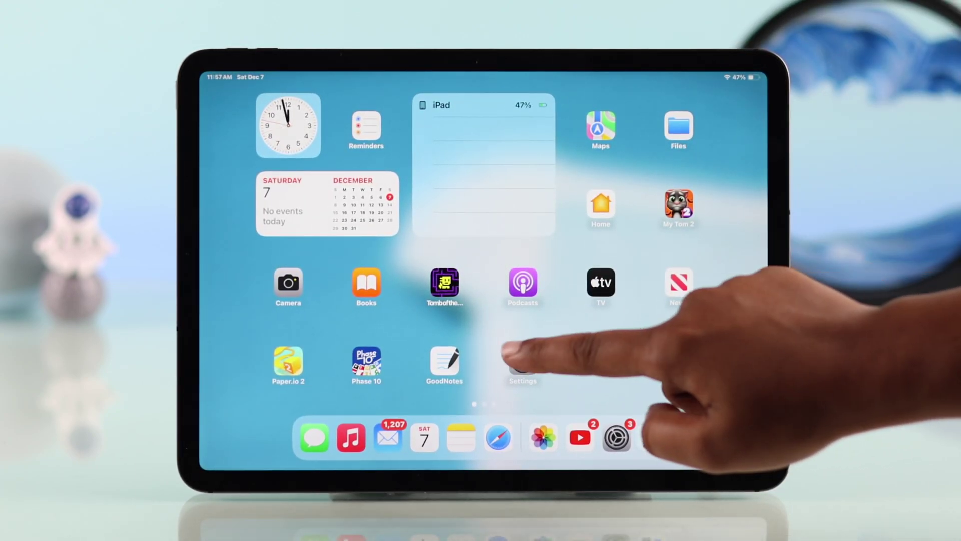
pyautogui.click(524, 363)
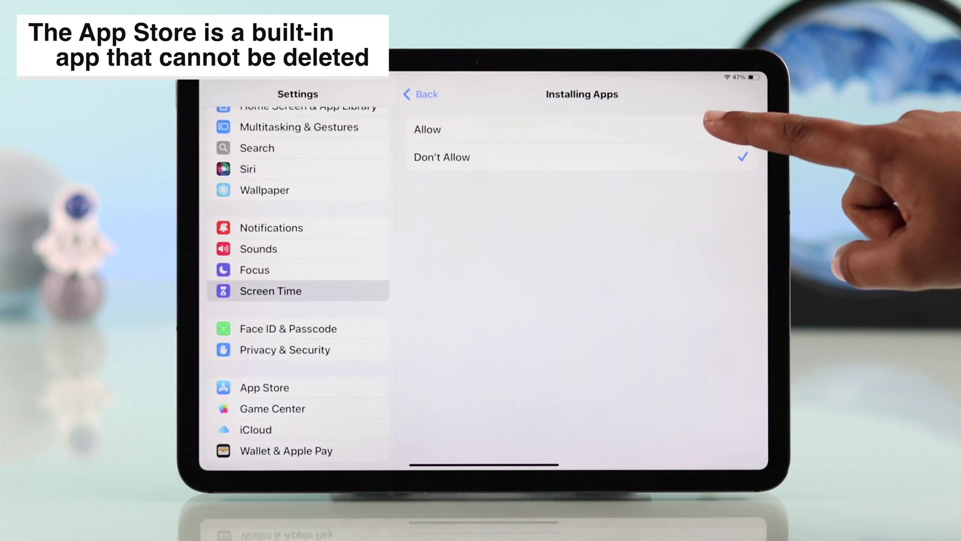
pyautogui.click(732, 131)
pyautogui.click(433, 290)
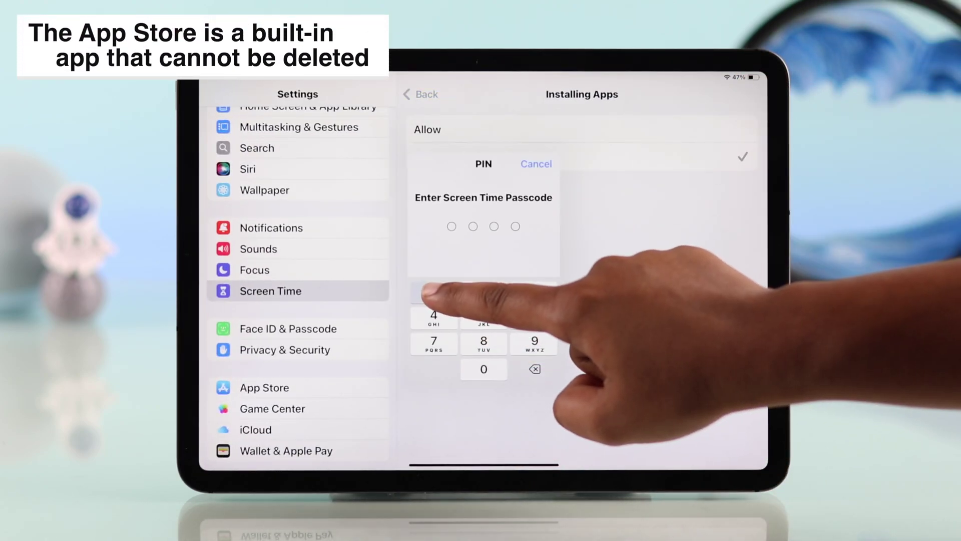
pyautogui.click(434, 316)
pyautogui.click(433, 316)
pyautogui.moveTo(484, 464); pyautogui.dragTo(485, 301)
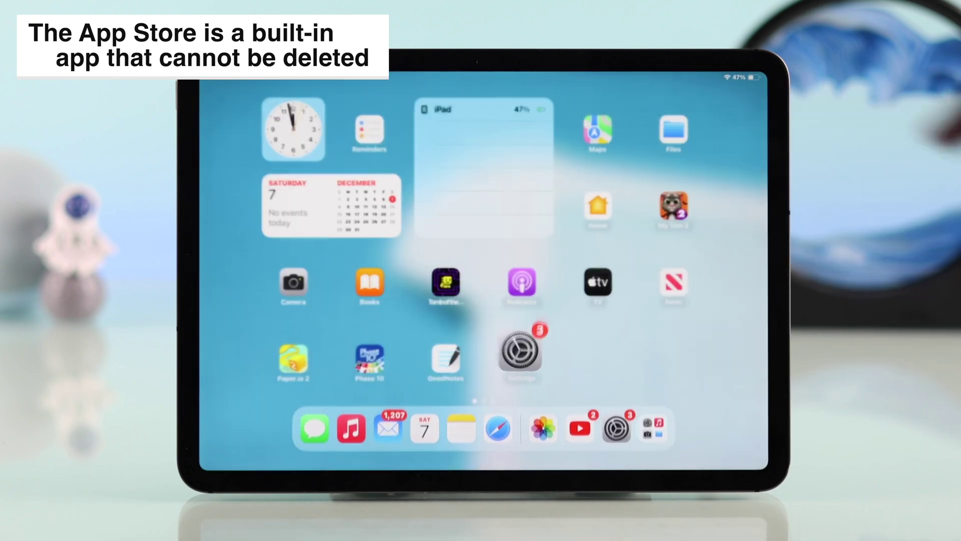